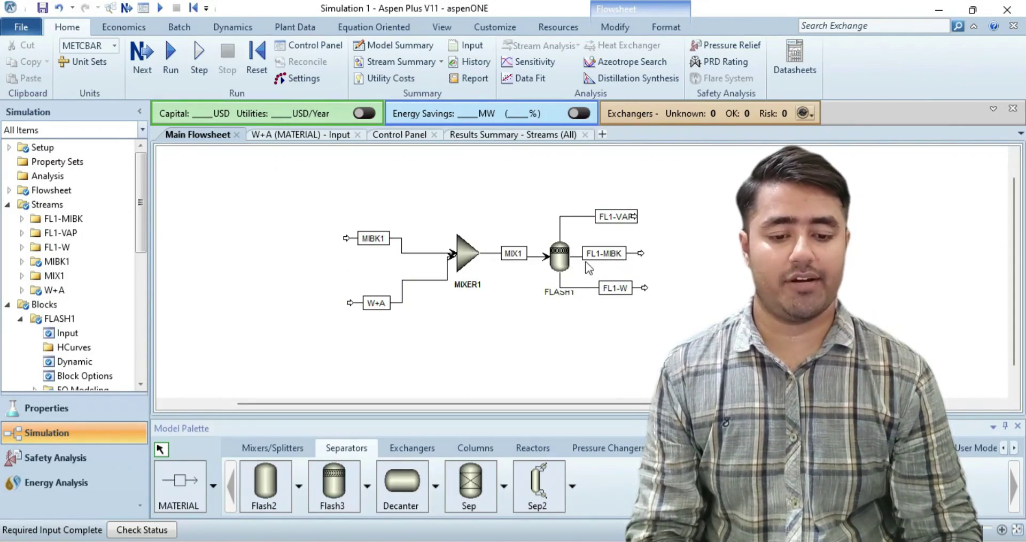
Step: Place a Mixer right of FLASH1, route FL1-W into it, and name it MIXER2
left_click(272, 448)
left_click(265, 484)
left_click(662, 278)
right_click(587, 288)
left_click(771, 222)
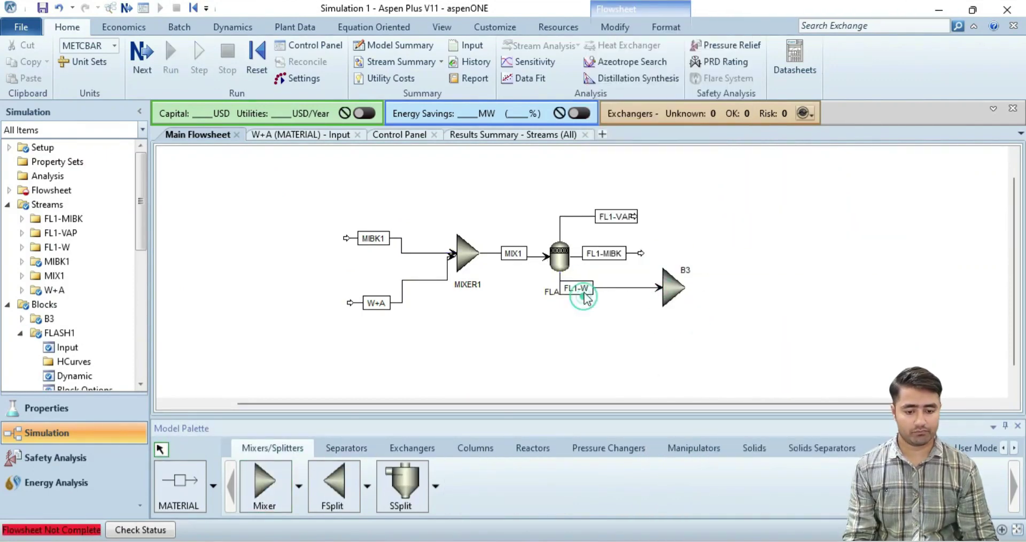
left_click(561, 299)
left_click(687, 270)
type("MIXER2")
key("Return")
Step: Draw a new feed stream into MIXER2 and a product stream leaving its outlet
left_click(178, 483)
left_click(582, 326)
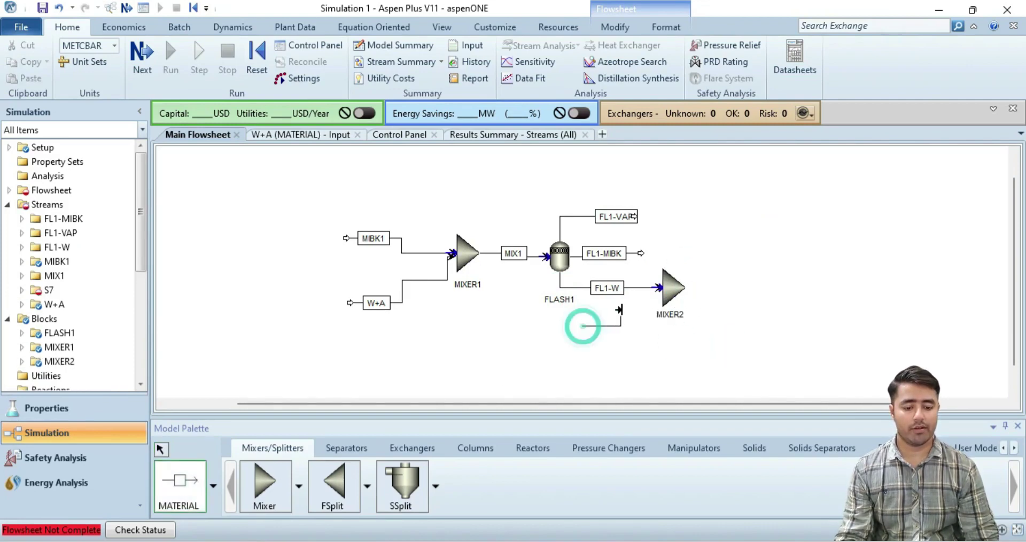
left_click(631, 306)
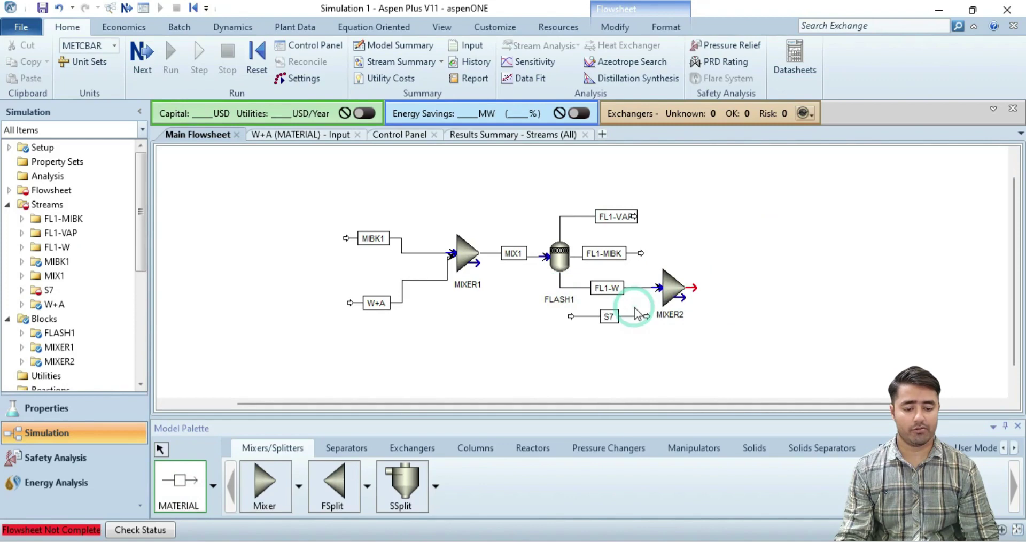
left_click(708, 286)
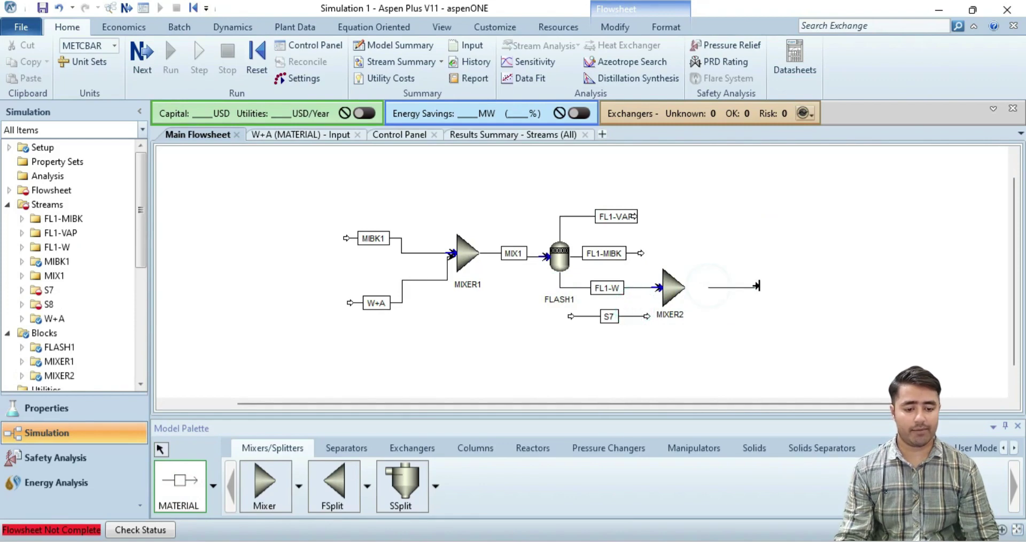
left_click(756, 286)
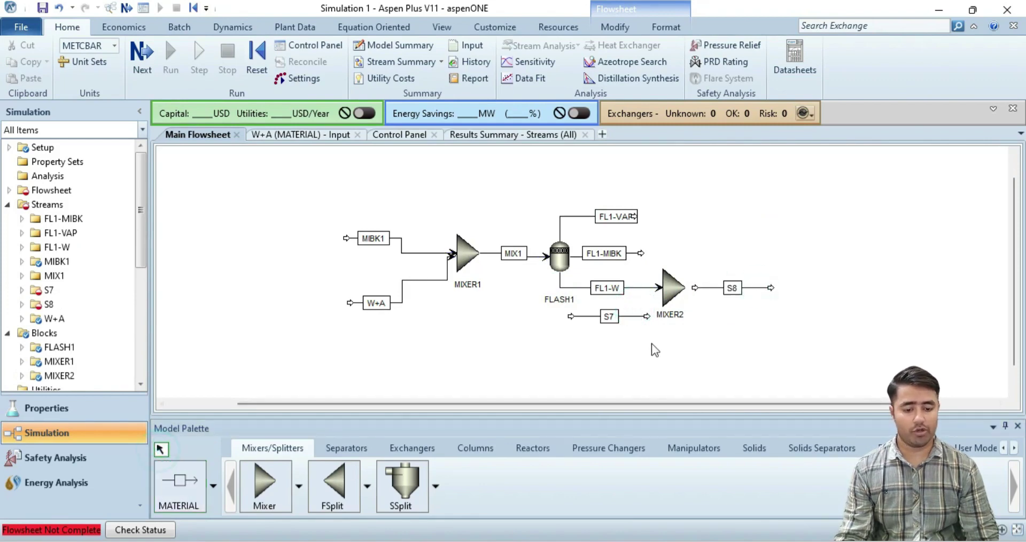
Step: Rename the new feed stream to MIBK2 and the product stream to MIX2
left_click(618, 318)
left_click(618, 316)
type("MIBK2")
left_click(730, 289)
left_click(730, 289)
type("MIX2")
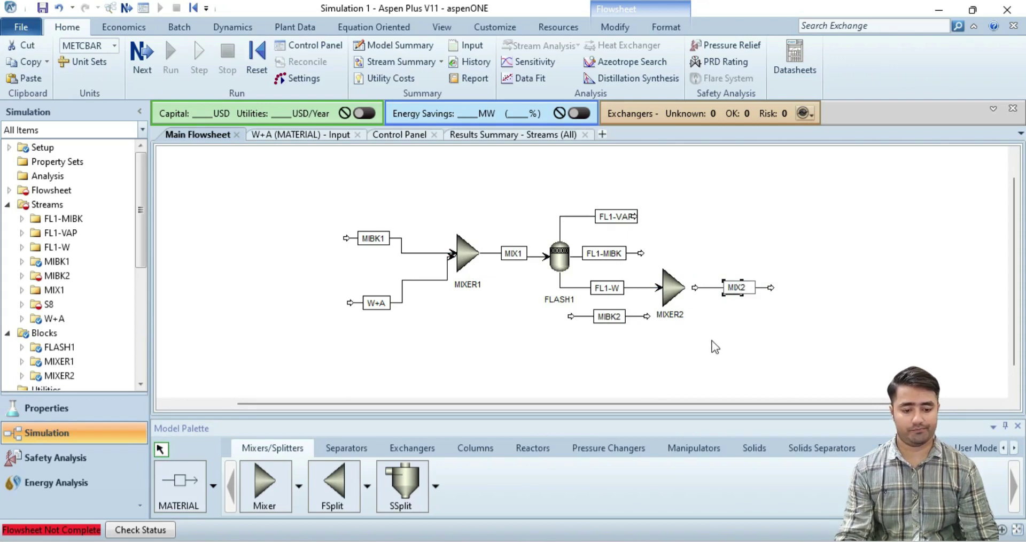
left_click(707, 338)
Step: Reconnect MIBK2 to MIXER2's inlet and MIX2 to MIXER2's outlet
right_click(649, 316)
left_click(829, 222)
left_click(656, 288)
right_click(700, 288)
left_click(888, 224)
left_click(692, 287)
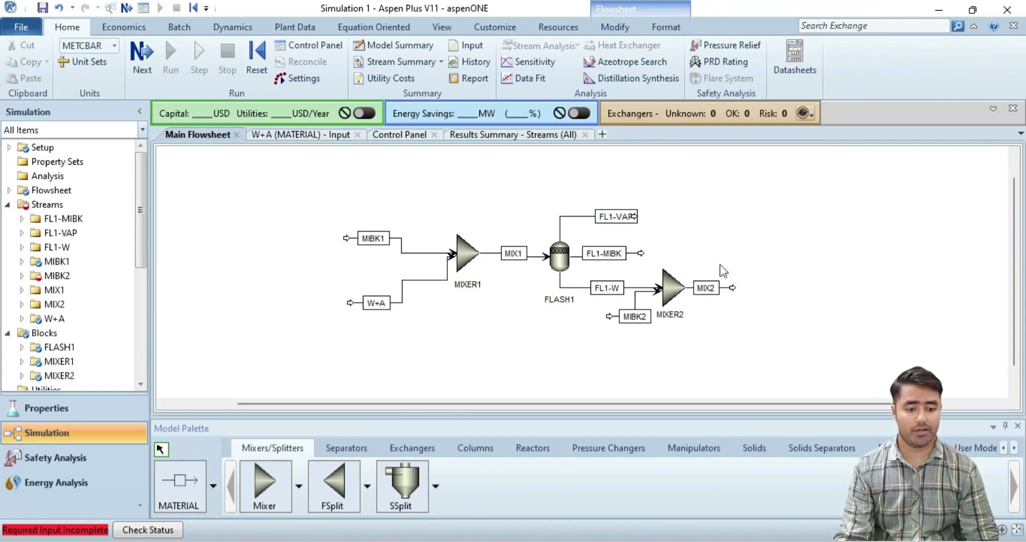
Step: Place a Flash3 block right of MIX2 and draw three new streams above, beside and below it
left_click(345, 447)
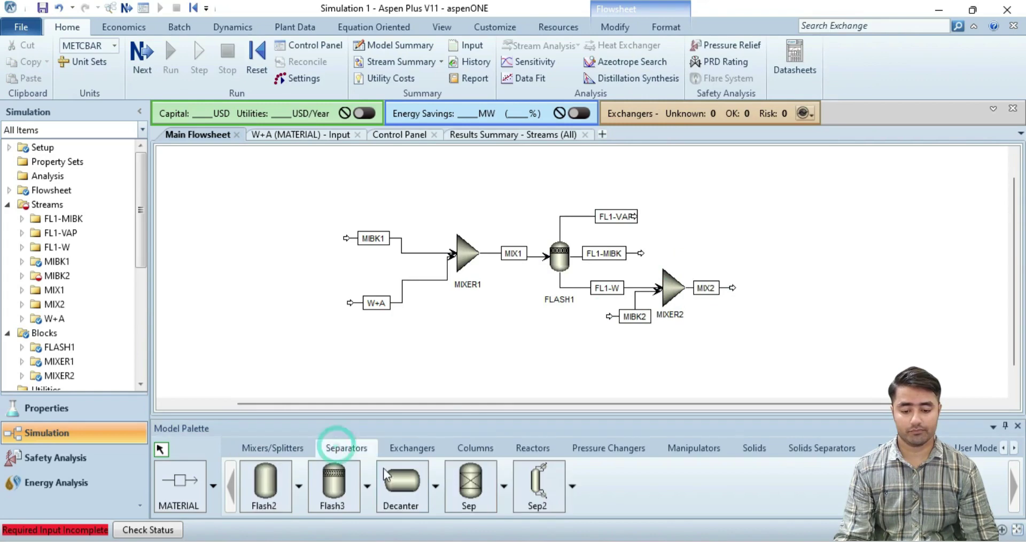
left_click(335, 486)
left_click(769, 288)
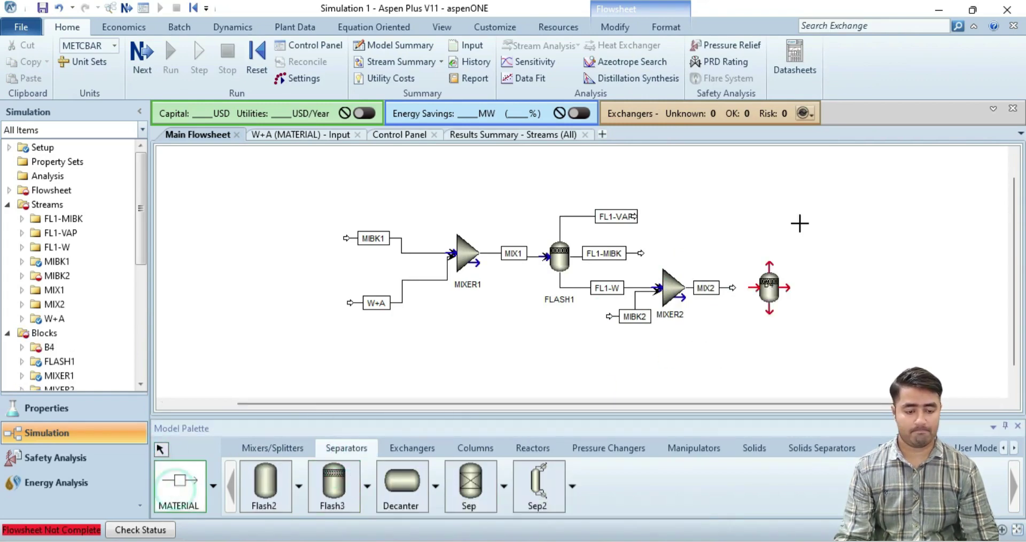
left_click_drag(769, 263, 855, 225)
left_click_drag(785, 288, 851, 279)
left_click_drag(791, 321, 869, 321)
Step: Reconnect stream MIX2 so it feeds the new Flash3 block
right_click(724, 287)
mouse_move(770, 222)
left_click(633, 226)
left_click(757, 288)
Step: Attach streams S9, S10 and S11 to the flash block's top, side and bottom outlets
right_click(789, 228)
mouse_move(833, 449)
left_click(724, 473)
left_click(769, 273)
right_click(801, 289)
left_click(694, 246)
left_click(781, 282)
right_click(801, 321)
left_click(745, 255)
left_click(769, 296)
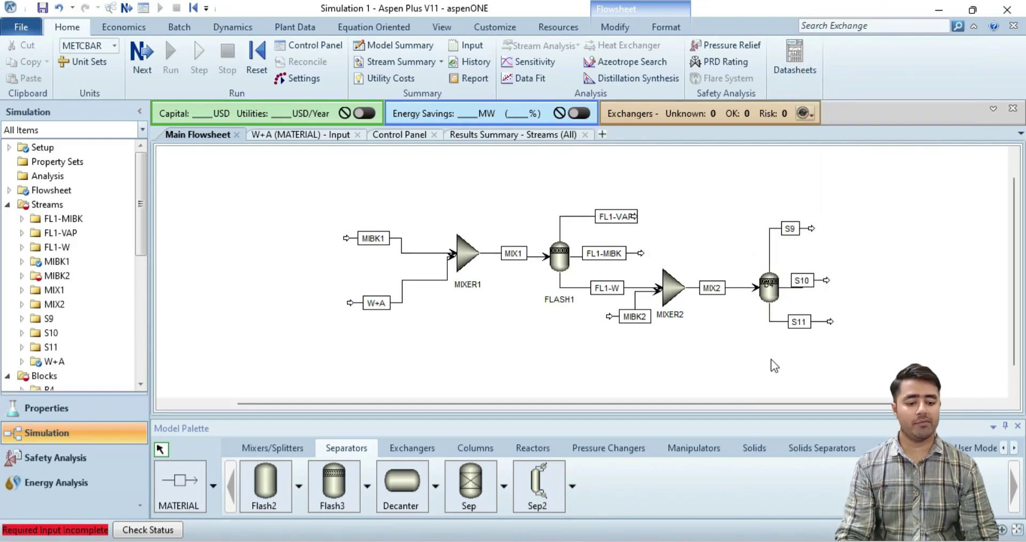
Step: Rename the outlet streams to FL2-VAP, FL2-MIBK and FL2-W
double_click(789, 228)
type("FL2-VAP")
double_click(801, 280)
type("FL2-MIBK")
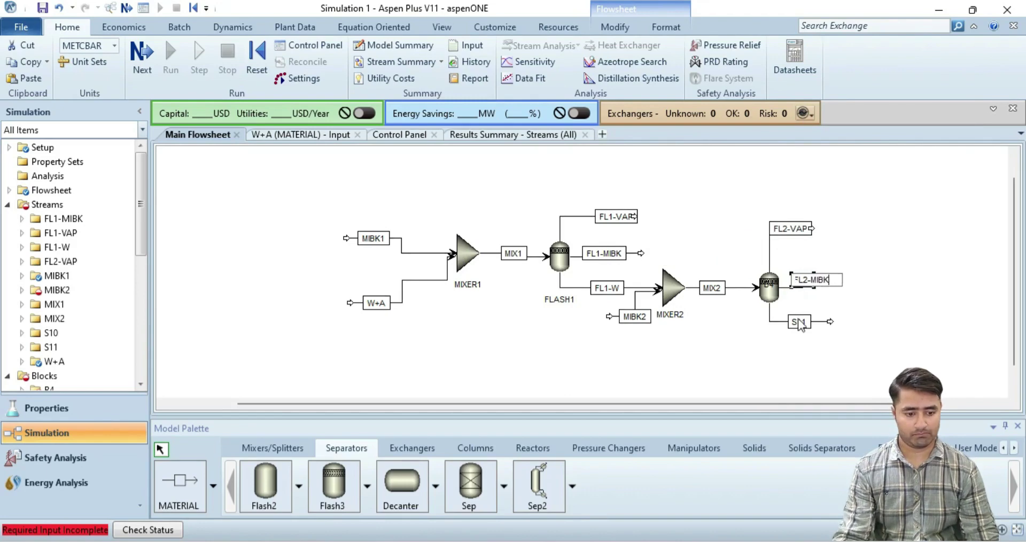
double_click(798, 321)
type("FL2-W")
left_click(469, 191)
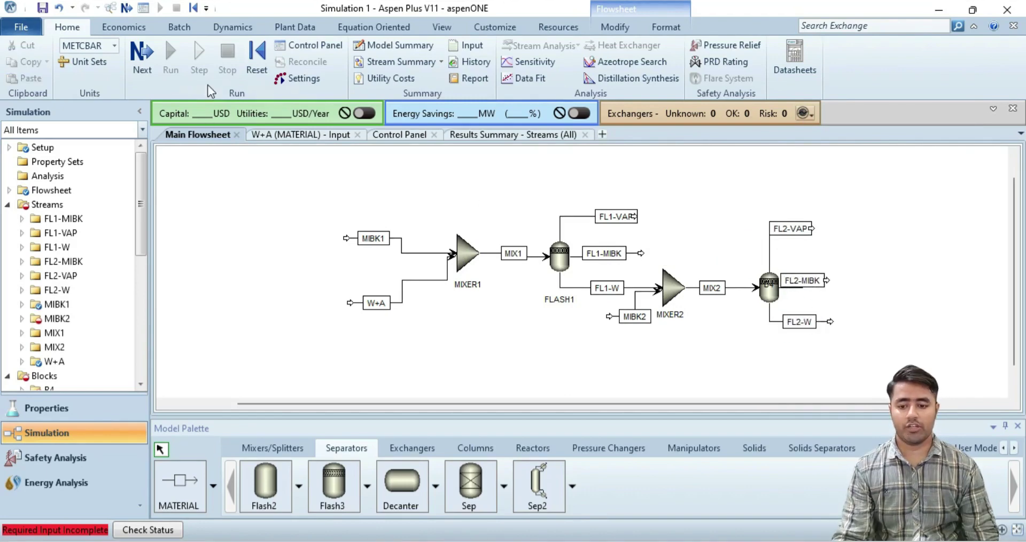
Step: Open the MIBK2 stream input and set it to 25 C and 1 atm
left_click(142, 56)
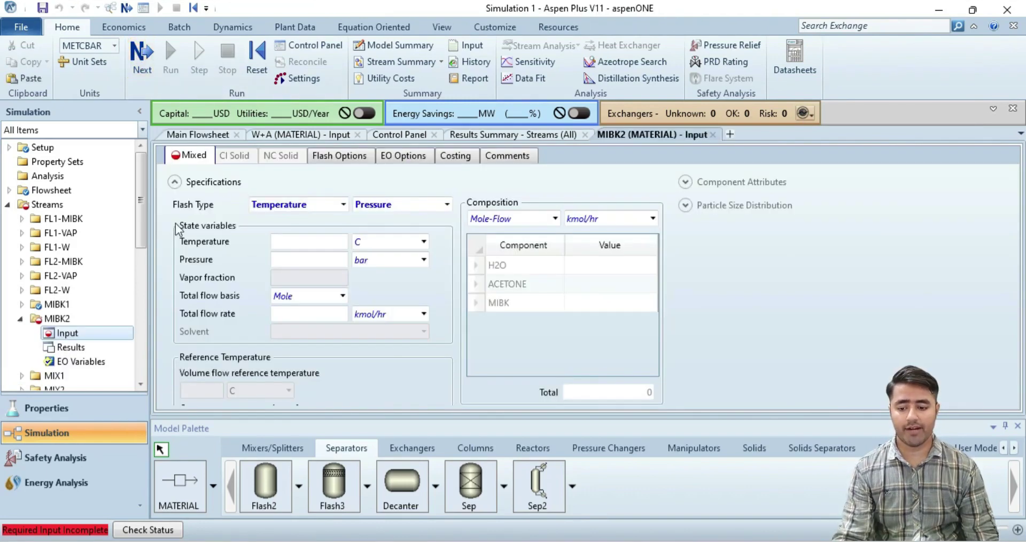
left_click(209, 139)
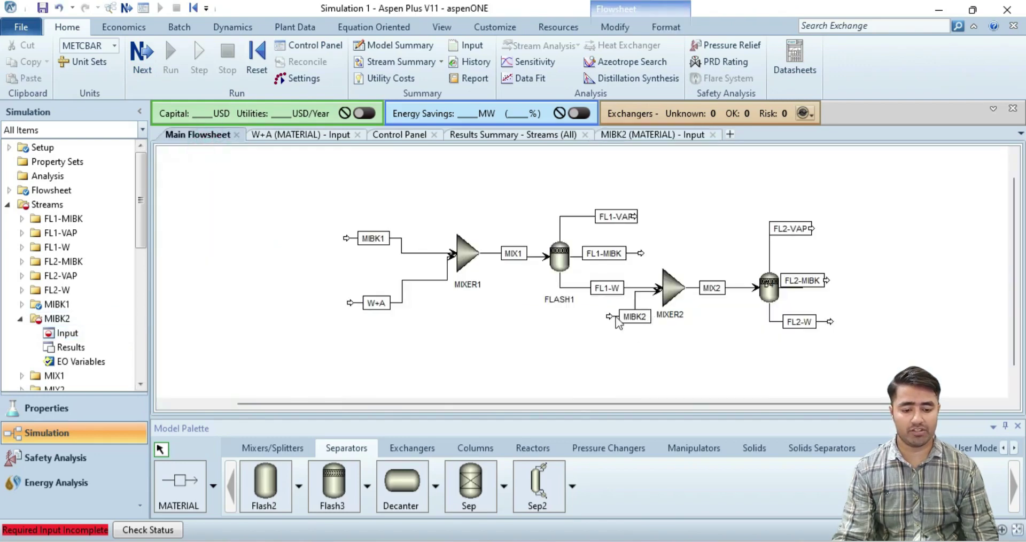
left_click(642, 140)
left_click(310, 239)
type("25")
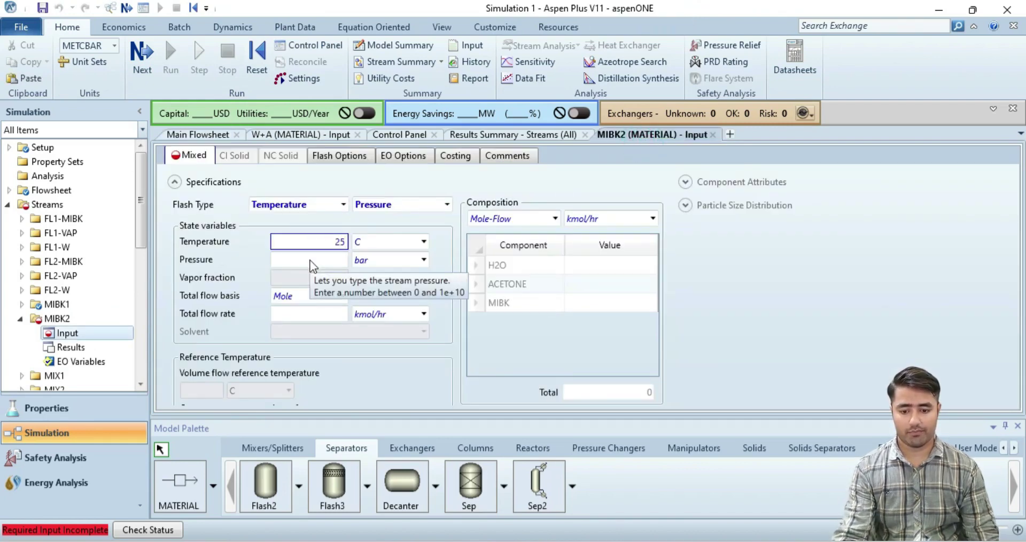
left_click(313, 262)
left_click(370, 260)
key("a")
Step: Give MIBK2 a 50 kg/hr mass flow with MIBK mass fraction 1
double_click(332, 296)
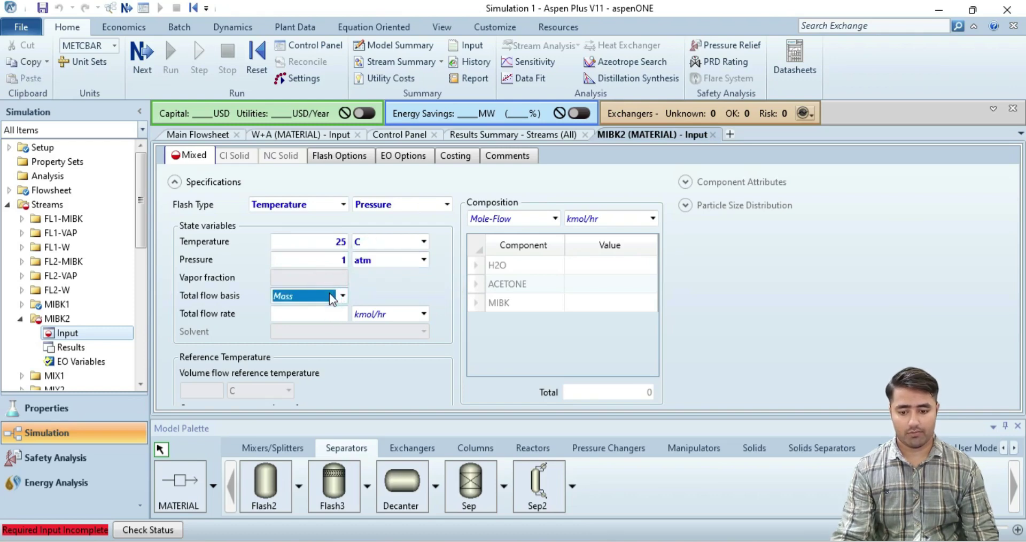
left_click(329, 315)
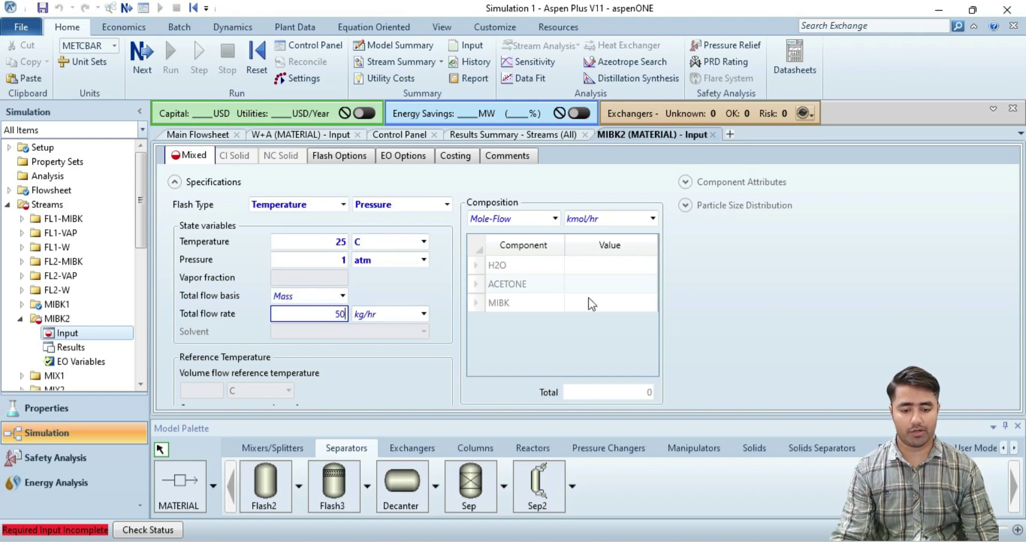
left_click(556, 219)
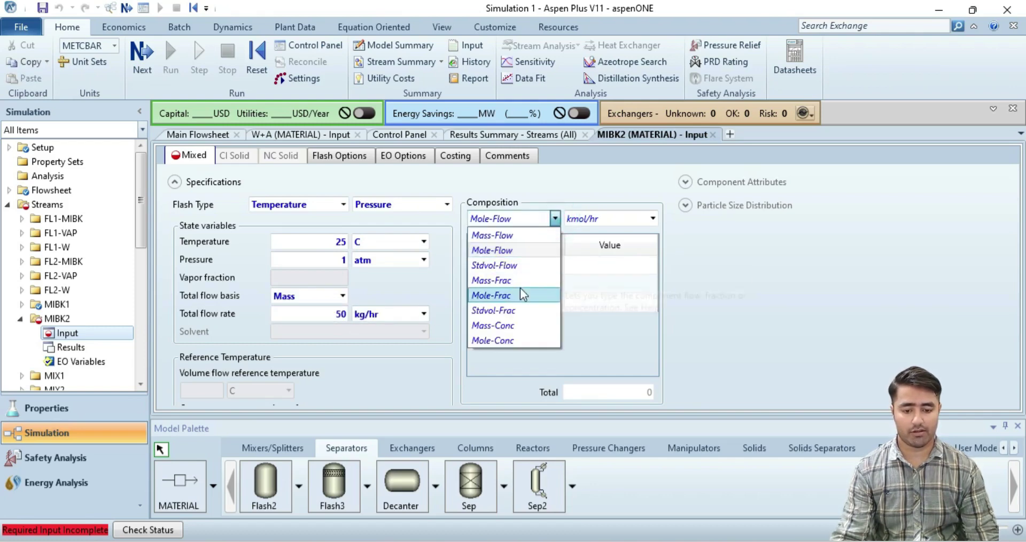
left_click(521, 284)
left_click(579, 308)
type("1")
left_click(765, 306)
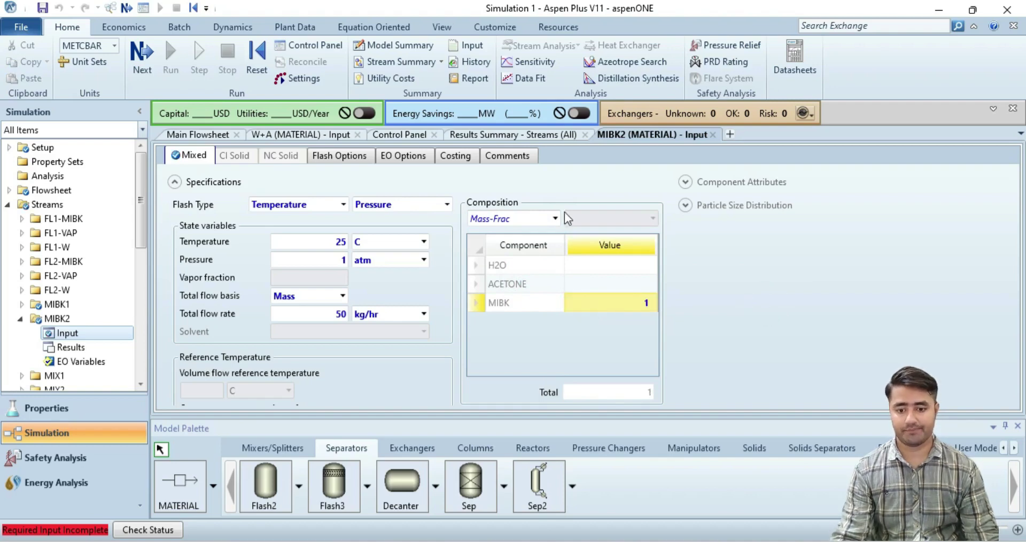
left_click(142, 63)
Step: Set flash block B4 to 50 C and 1 atm, then run the simulation
left_click(331, 229)
type("50")
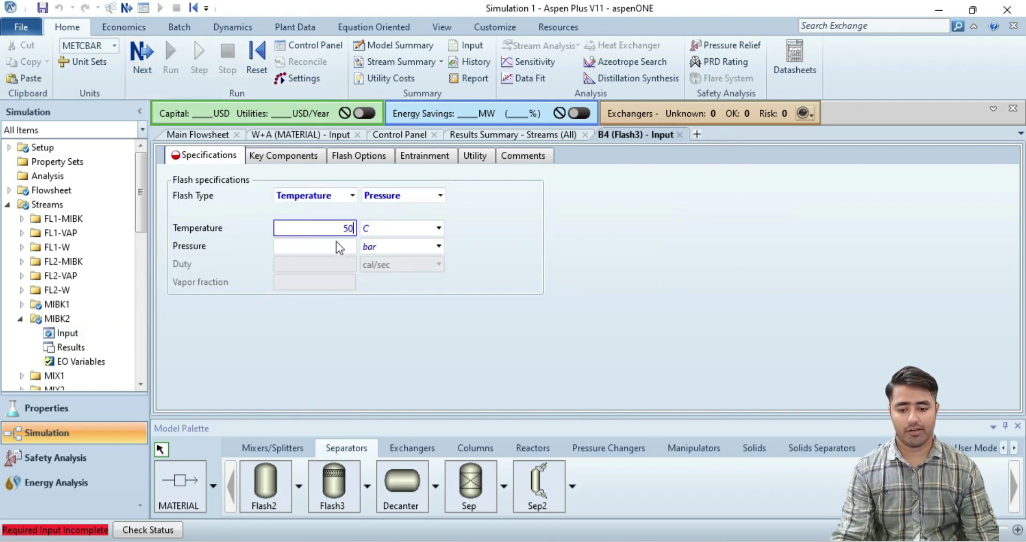
left_click(335, 243)
type("1")
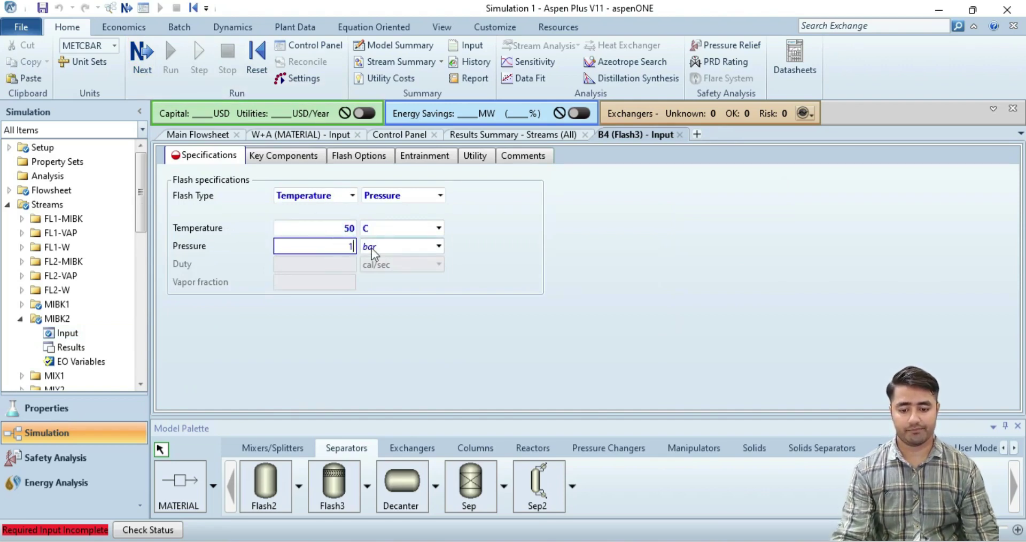
left_click(370, 247)
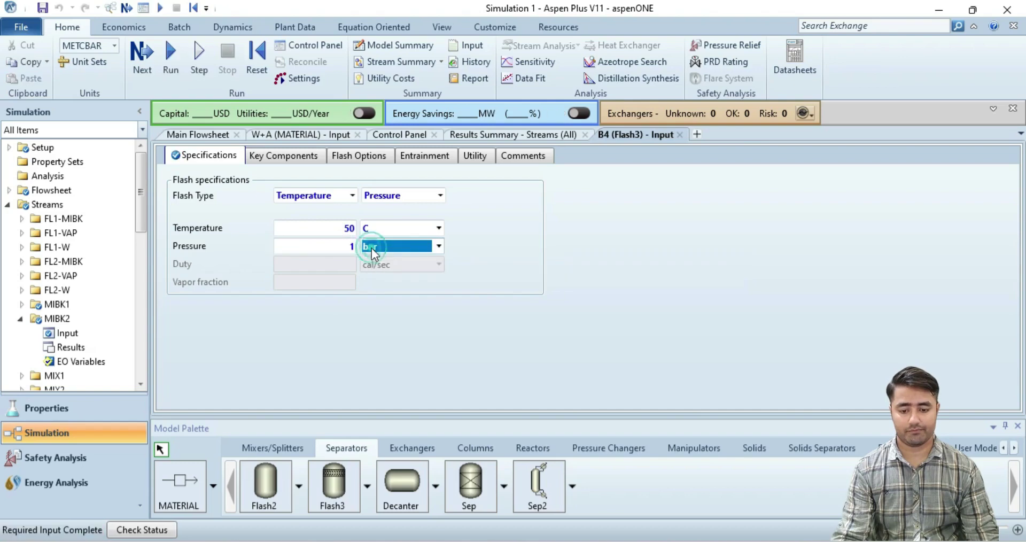
left_click(376, 336)
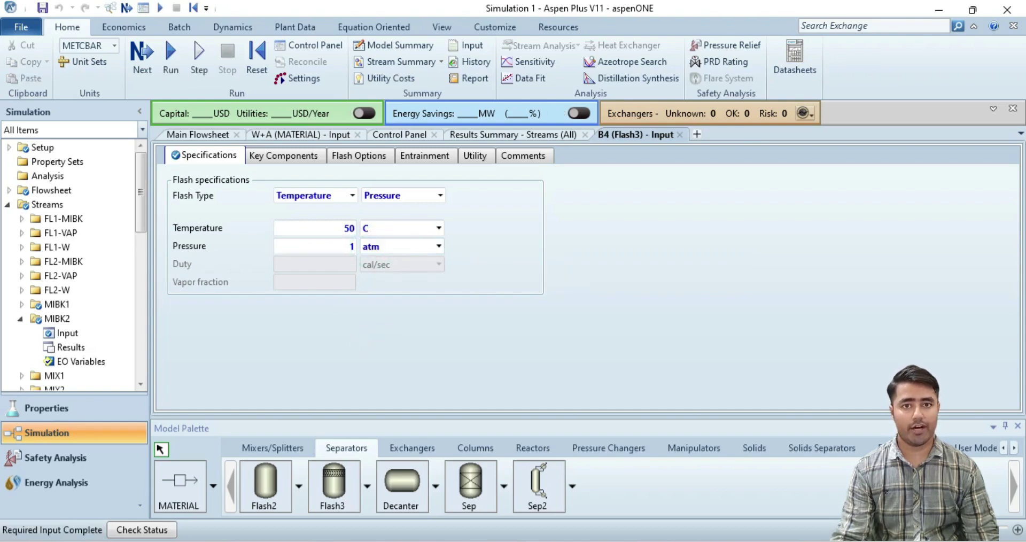
left_click(181, 53)
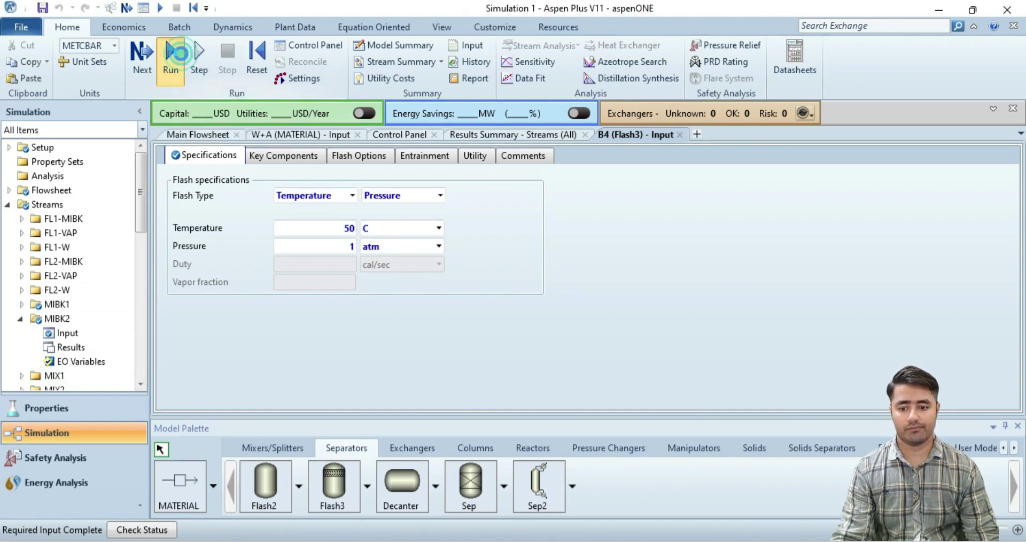
Step: Show all-stream results and compare FL1-W and FL2-W water mass fractions (0.786948 vs 0.899788)
left_click(441, 61)
left_click(408, 78)
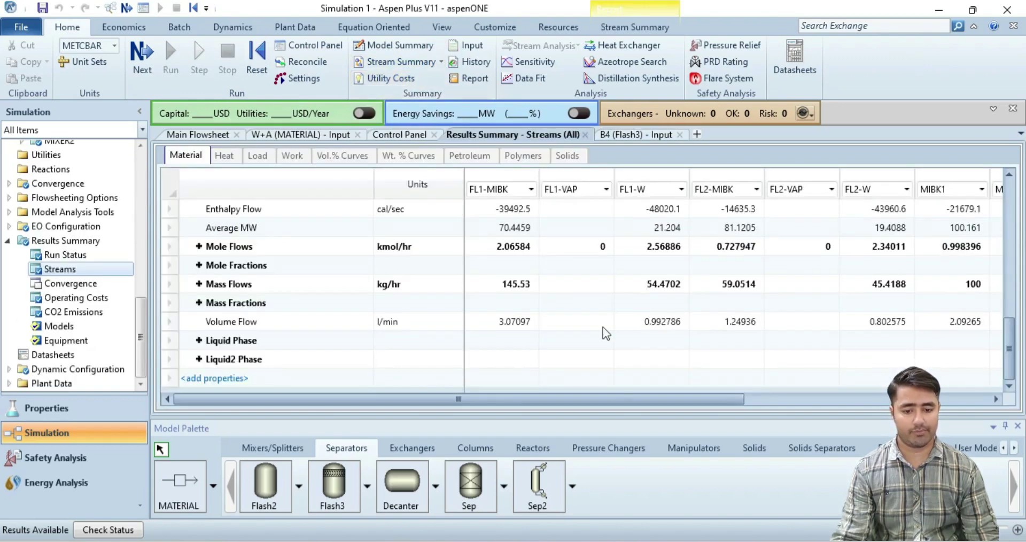
left_click(649, 177)
left_click(856, 182, "ctrl")
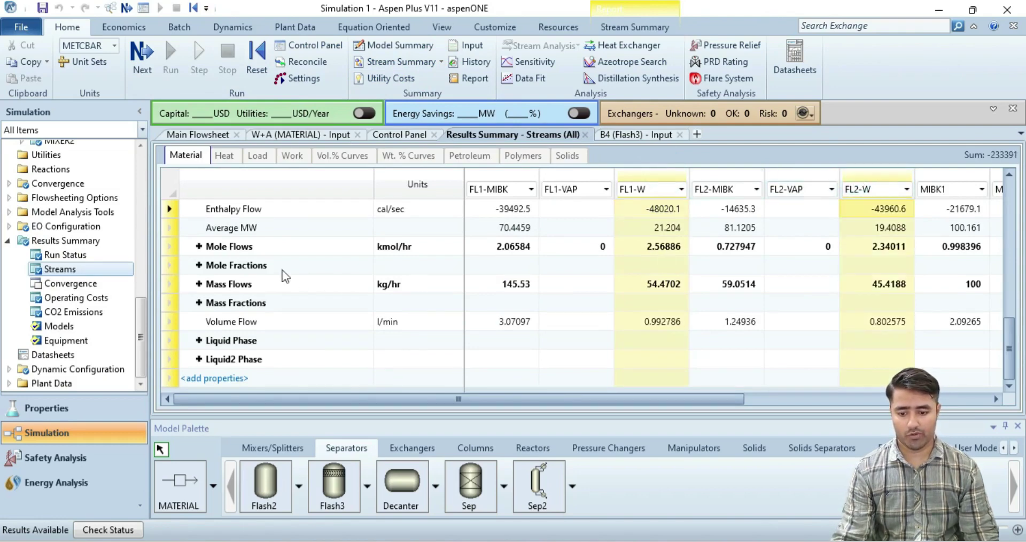
left_click(198, 303)
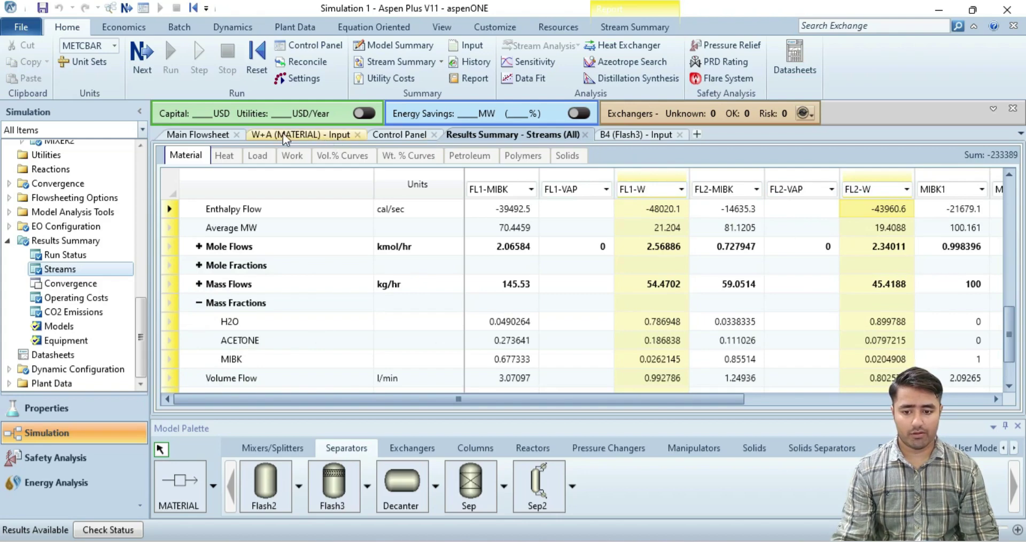
Step: Switch between the stream results table and the Main Flowsheet, ending on the flowsheet
left_click(196, 134)
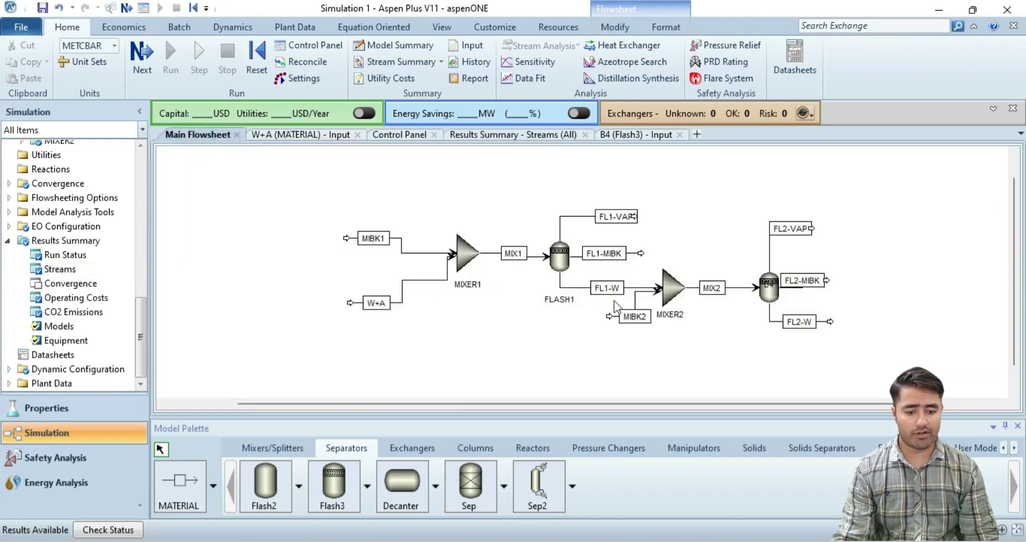
left_click(518, 134)
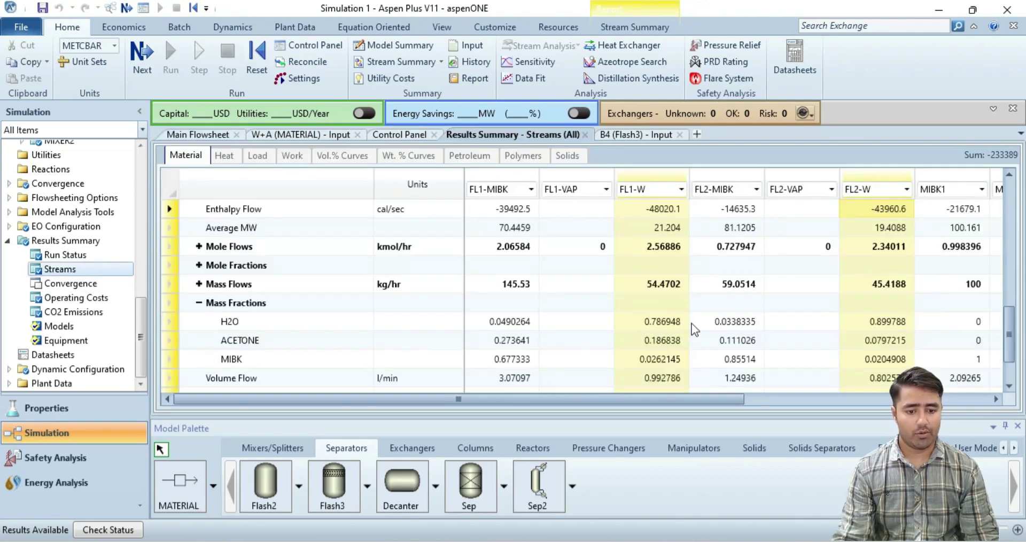
key("ctrl+Tab")
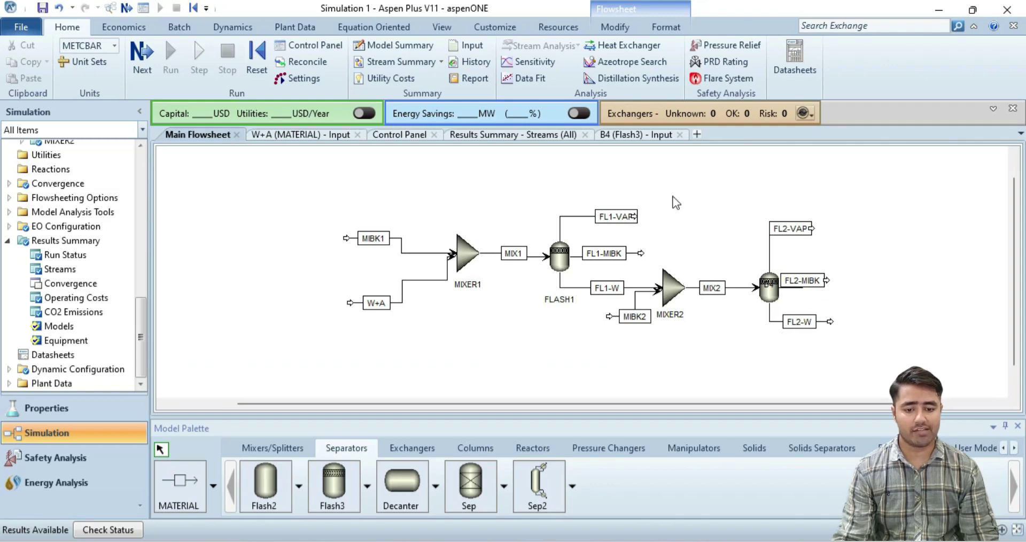
left_click(546, 137)
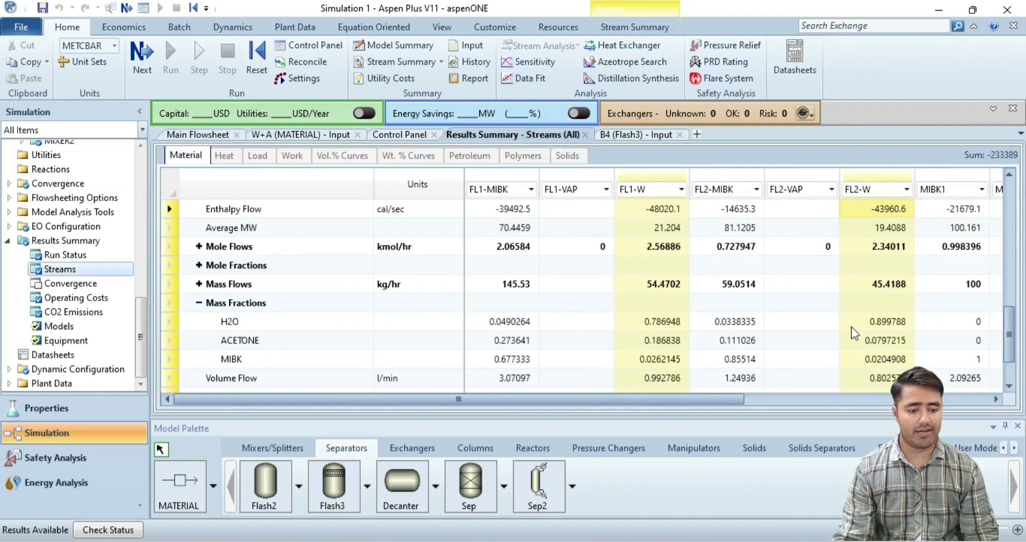
left_click(204, 135)
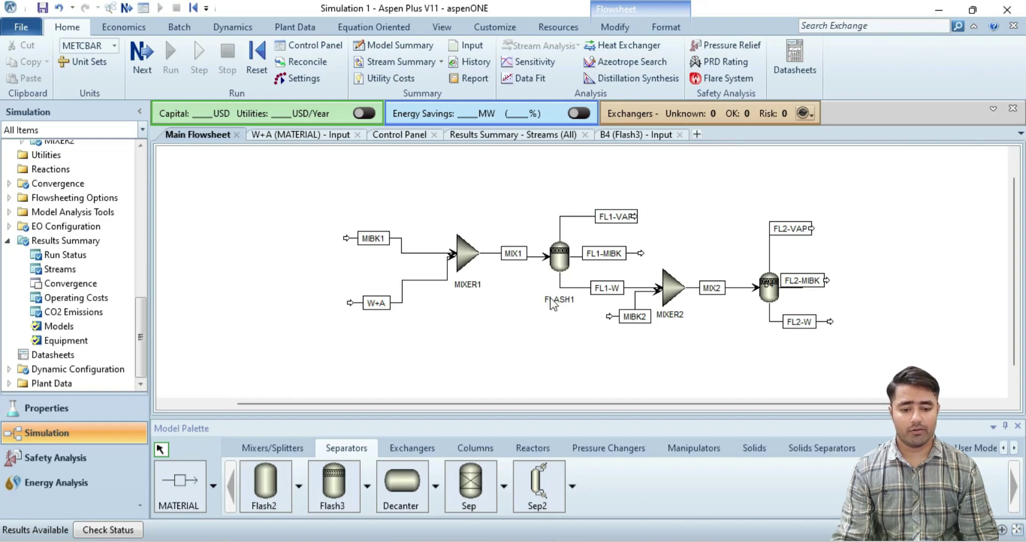
Step: Open MIBK2's input form from the flowsheet to review 50 kg/hr pure MIBK at 25 C, 1 atm
double_click(635, 314)
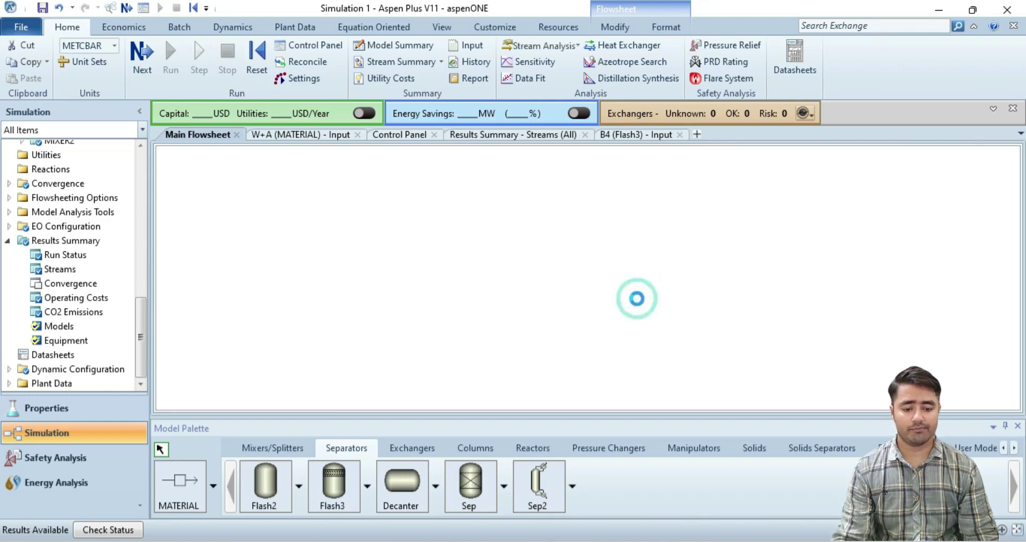